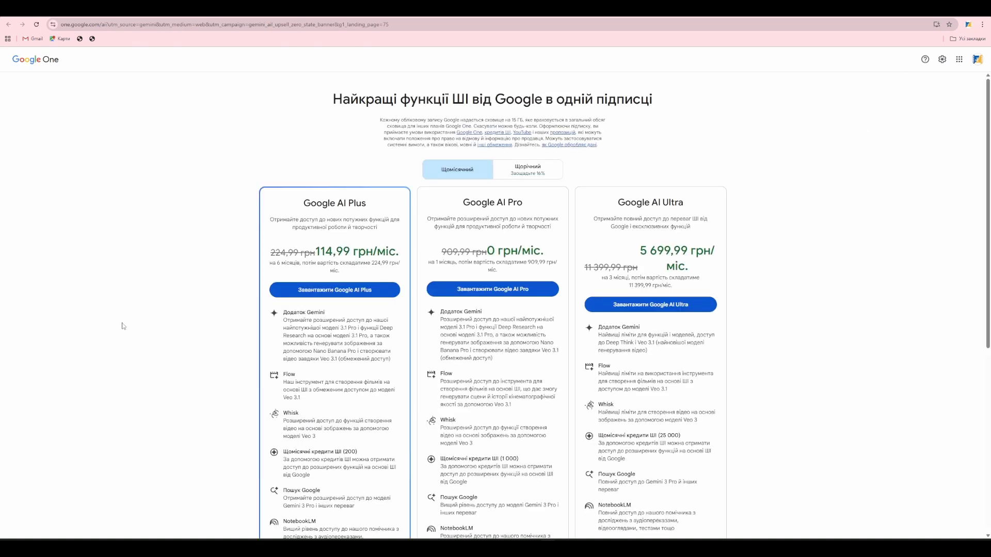
Compare the features and the monthly and yearly prices of the Google AI Plus, Pro and Ultra plans.
scroll(442, 269, down, 2)
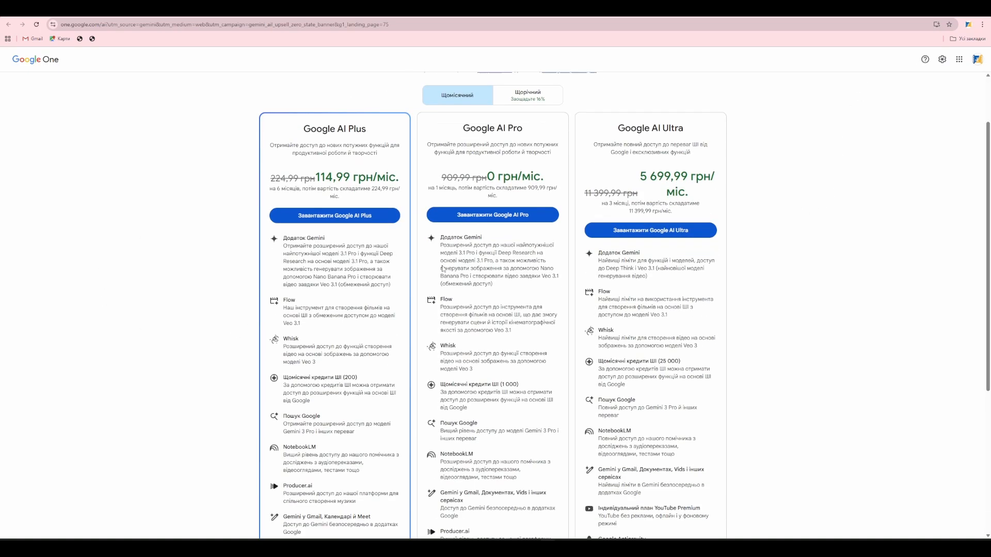
scroll(512, 191, up, 2)
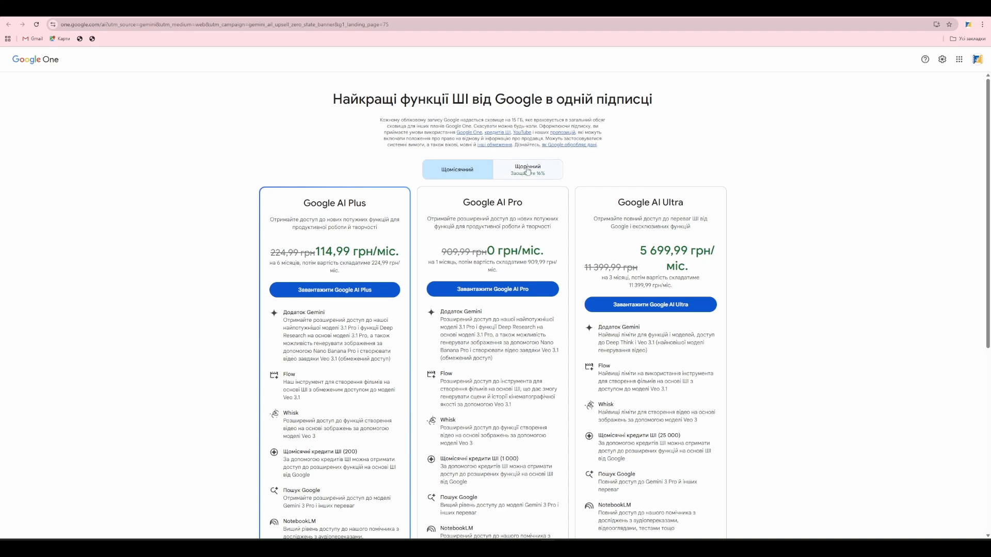
click(527, 171)
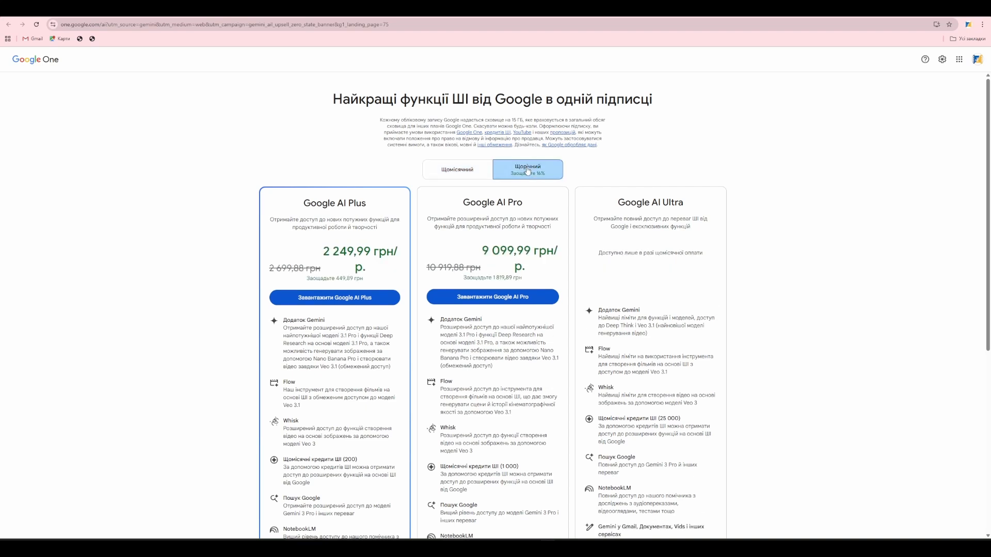
click(463, 172)
scroll(215, 216, down, 6)
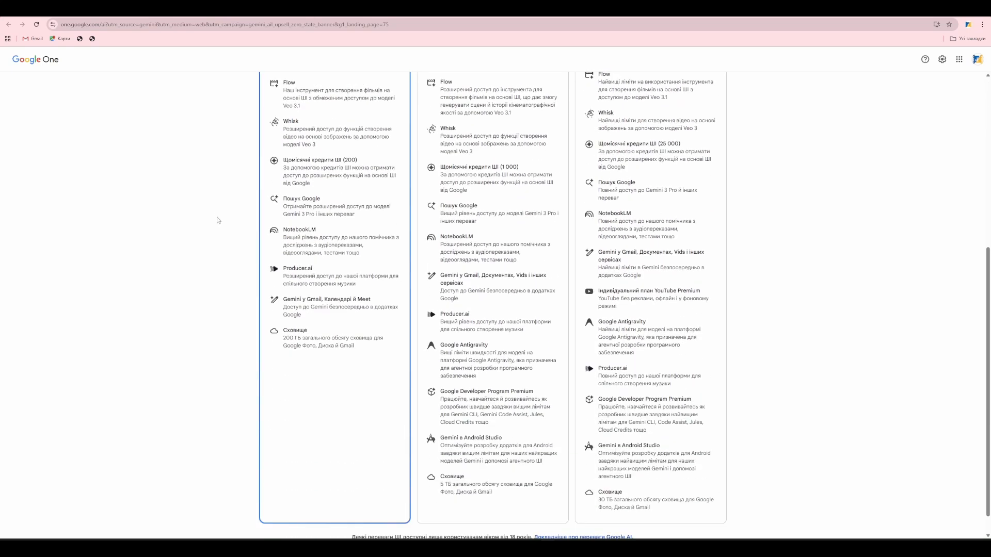
scroll(218, 221, up, 6)
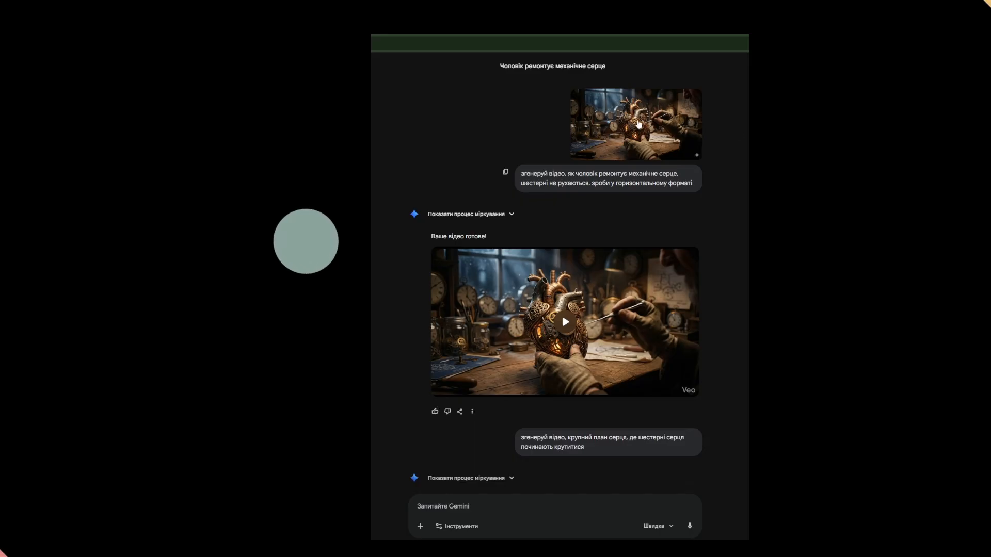
View the source image of the mechanical heart enlarged and play the first generated video of the man repairing it.
click(639, 124)
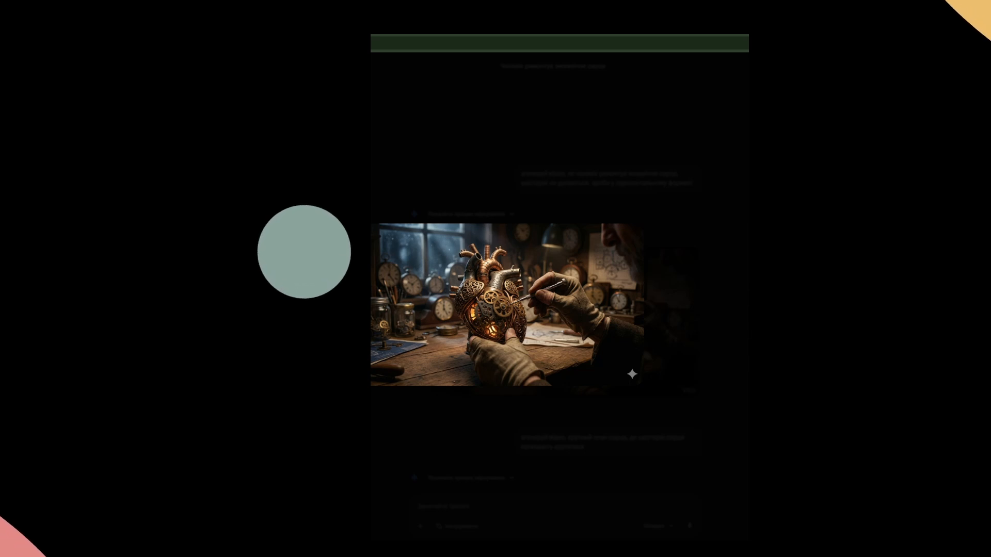
key(Escape)
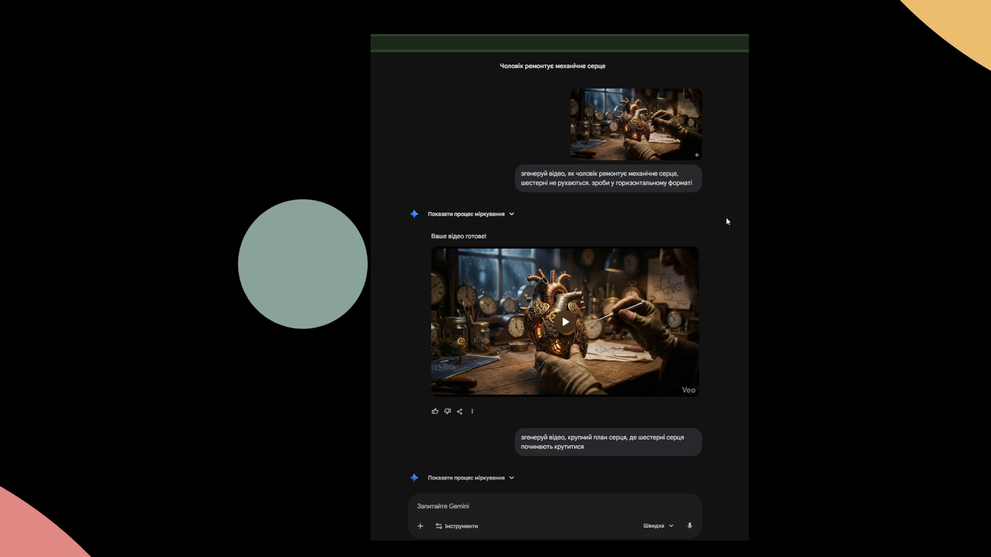
scroll(744, 290, down, 3)
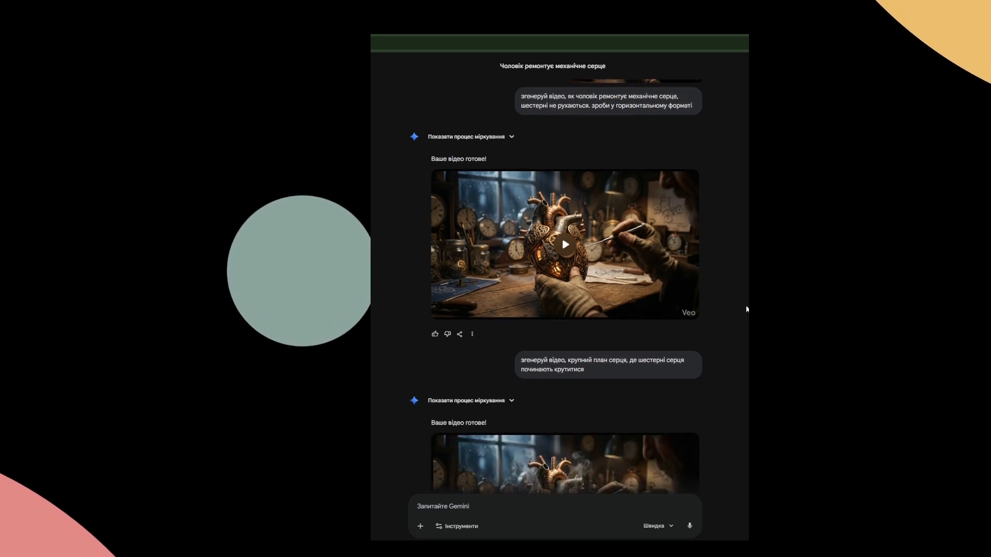
click(566, 247)
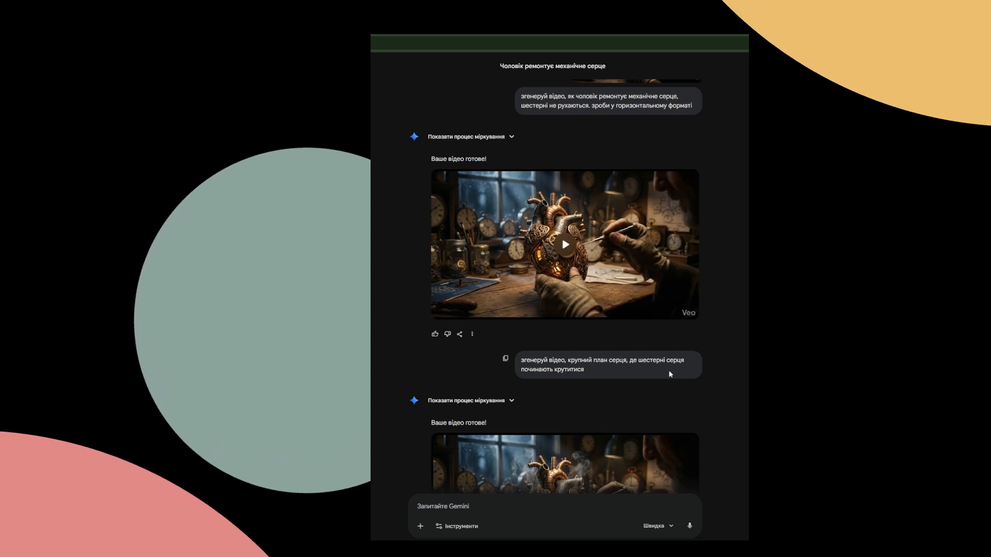
Play the second generated video, requested as a close-up of the heart with its gears starting to turn, and pause it.
scroll(668, 370, down, 1)
scroll(677, 363, down, 6)
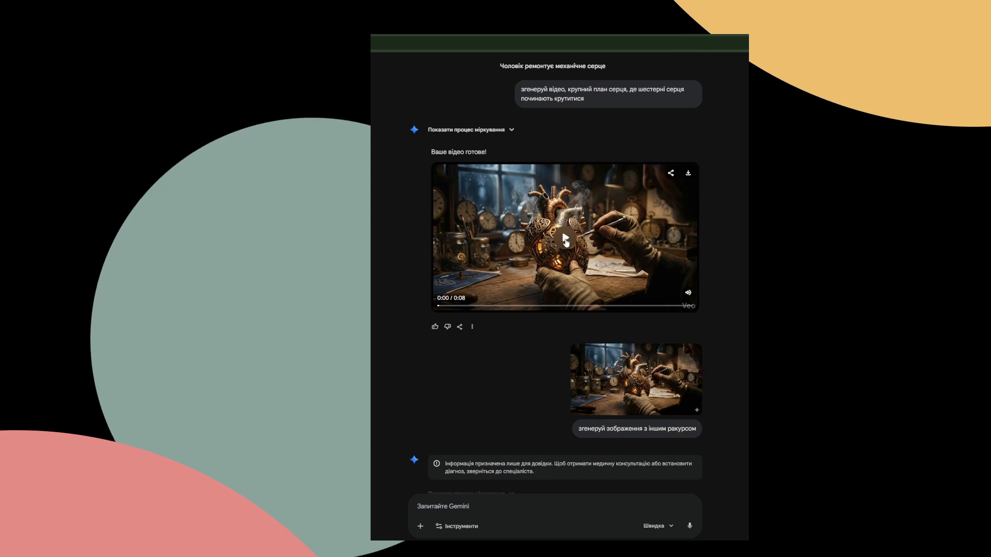
click(566, 238)
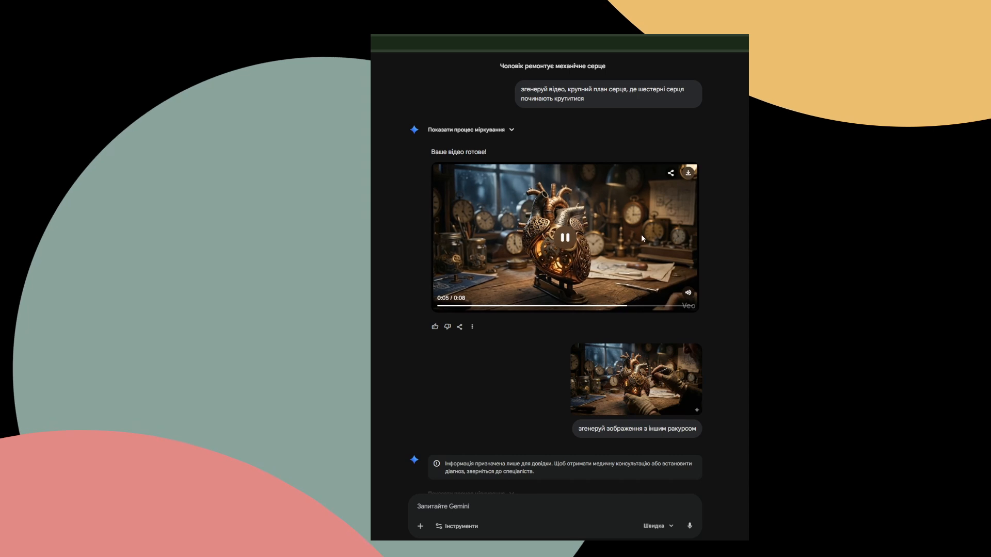
click(565, 238)
Review the prompts and images for alternate camera angles of the mechanical heart, including the view from the left with the whole table.
scroll(503, 378, down, 3)
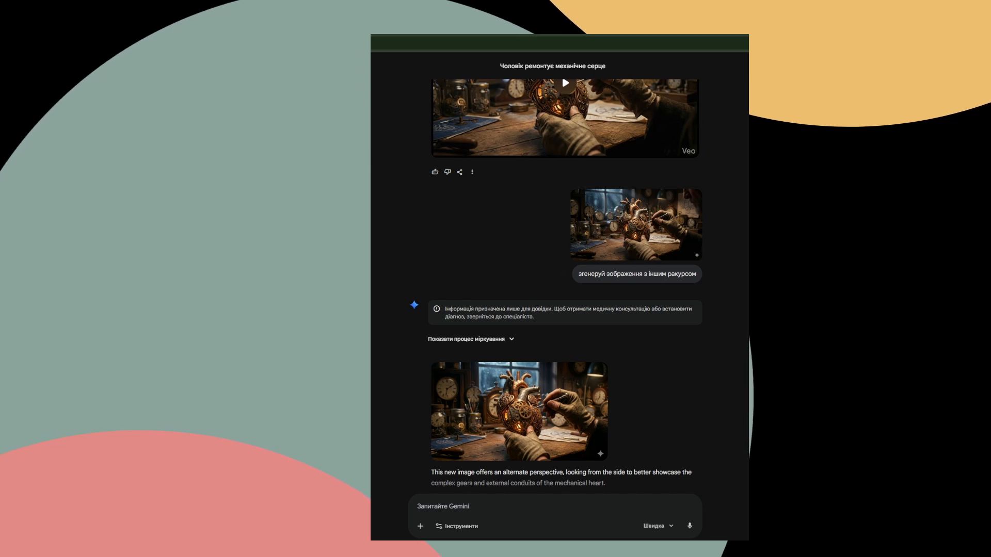
scroll(503, 288, down, 3)
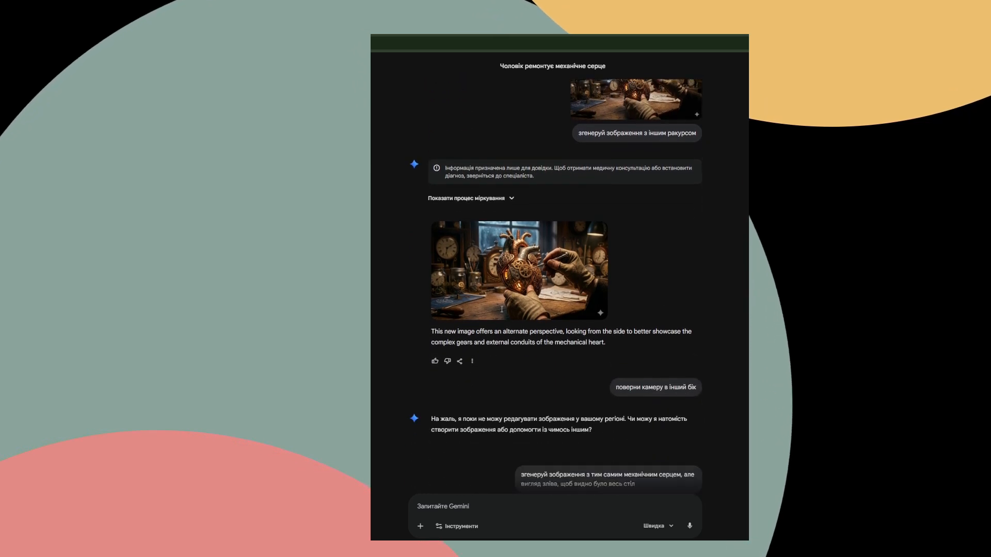
scroll(695, 278, down, 2)
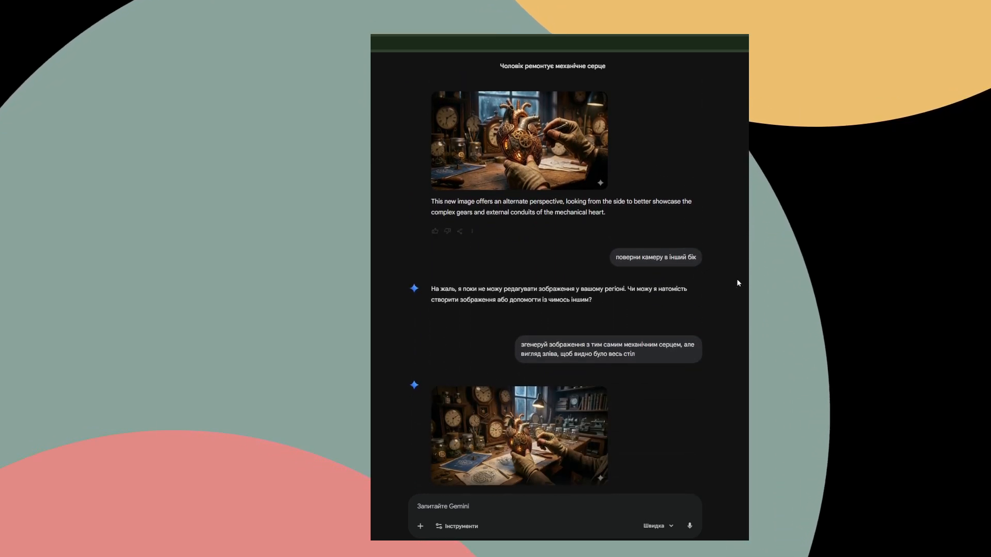
scroll(559, 284, down, 1)
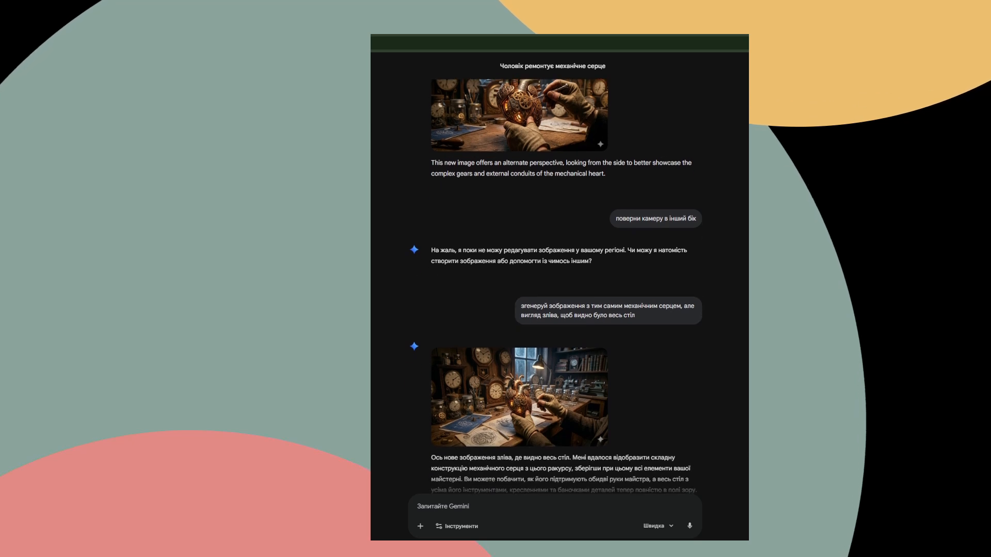
scroll(567, 289, down, 1)
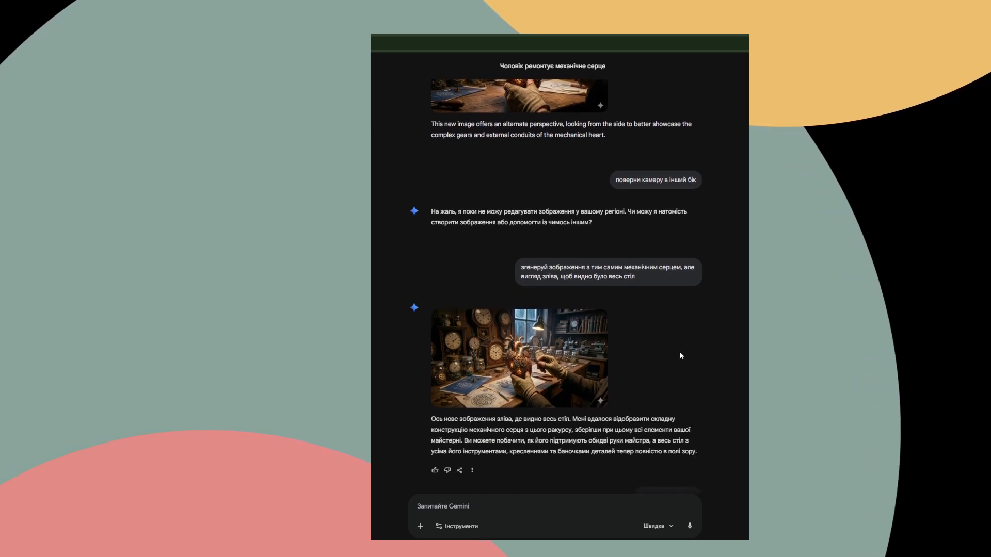
scroll(679, 356, down, 1)
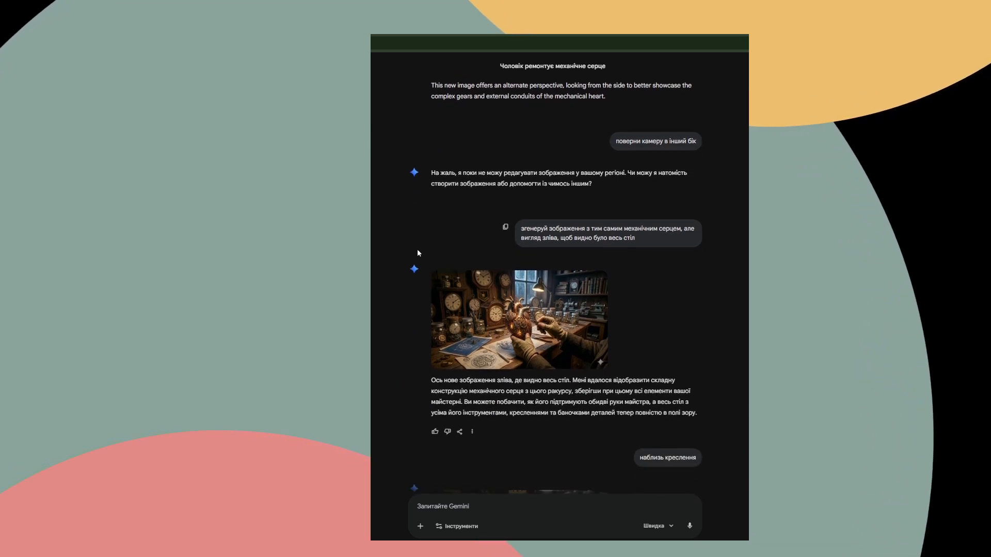
Review the images of the drawings and the table's other edge, and view the image of the table's right side enlarged.
scroll(373, 330, down, 4)
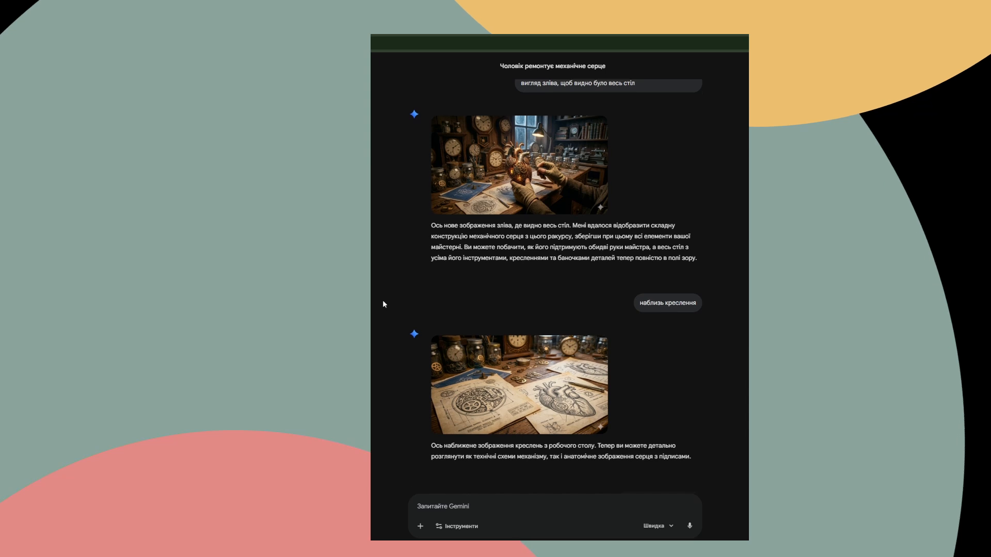
scroll(383, 298, down, 4)
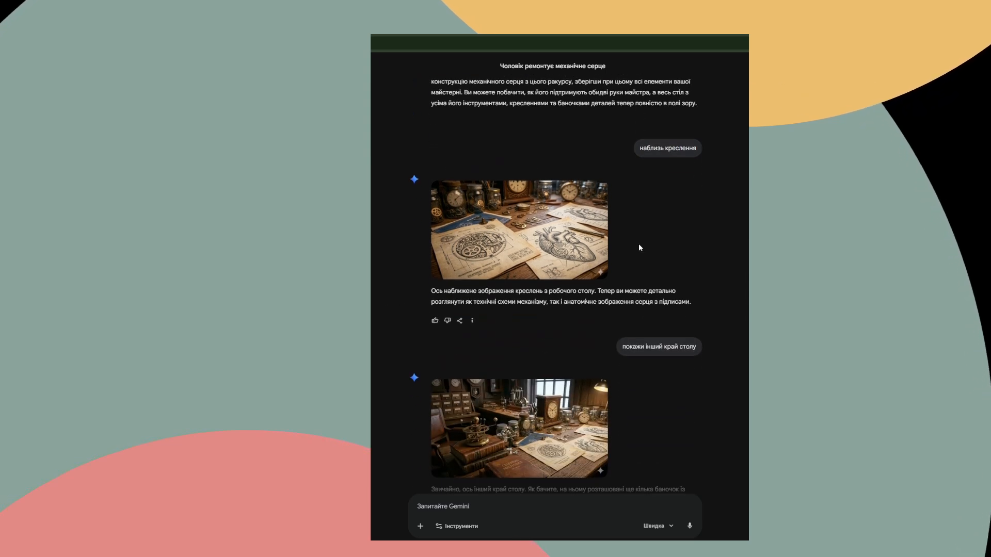
scroll(382, 274, down, 4)
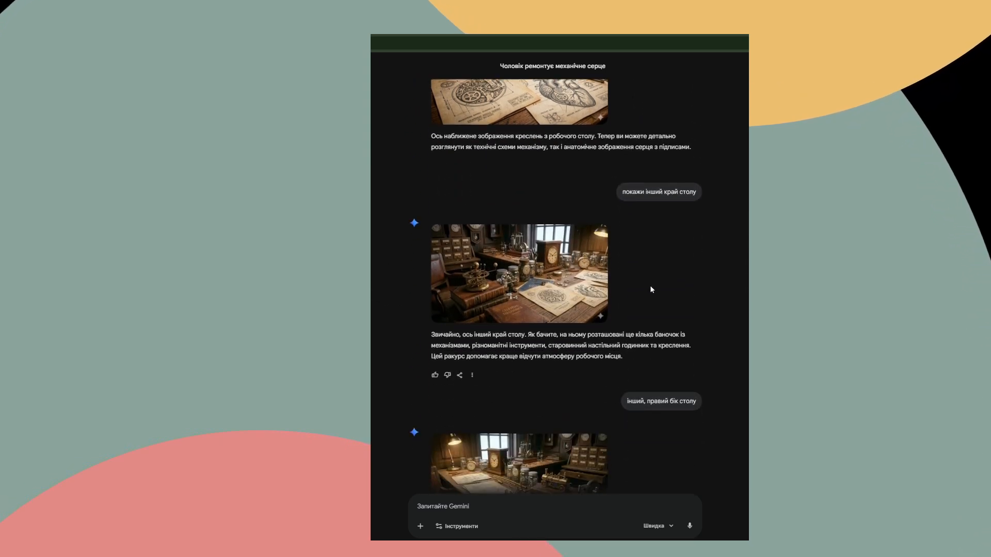
scroll(728, 291, down, 5)
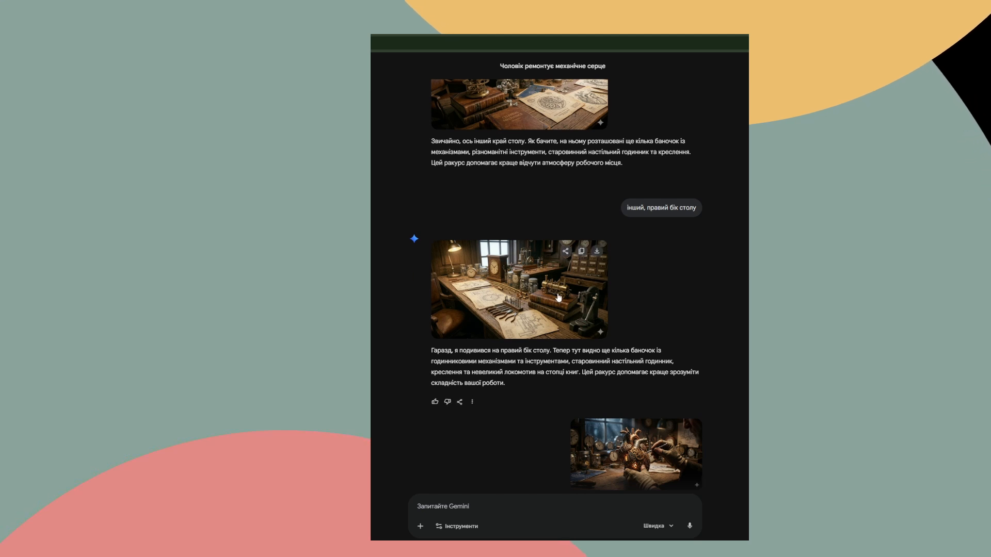
click(540, 298)
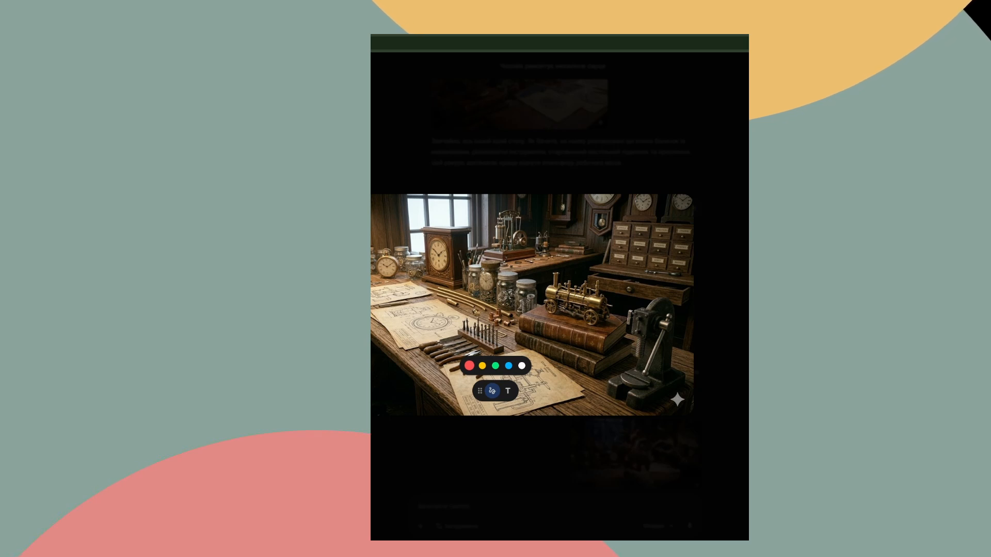
key(Escape)
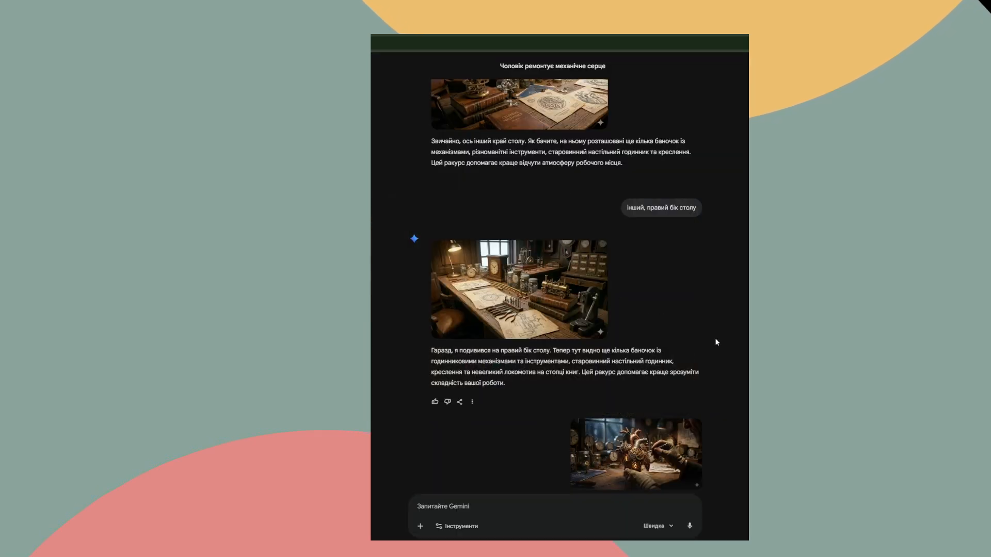
Review the prompts and close-up images of the jars with the blue schematic, the wider table and the partly visible heart.
scroll(716, 342, down, 3)
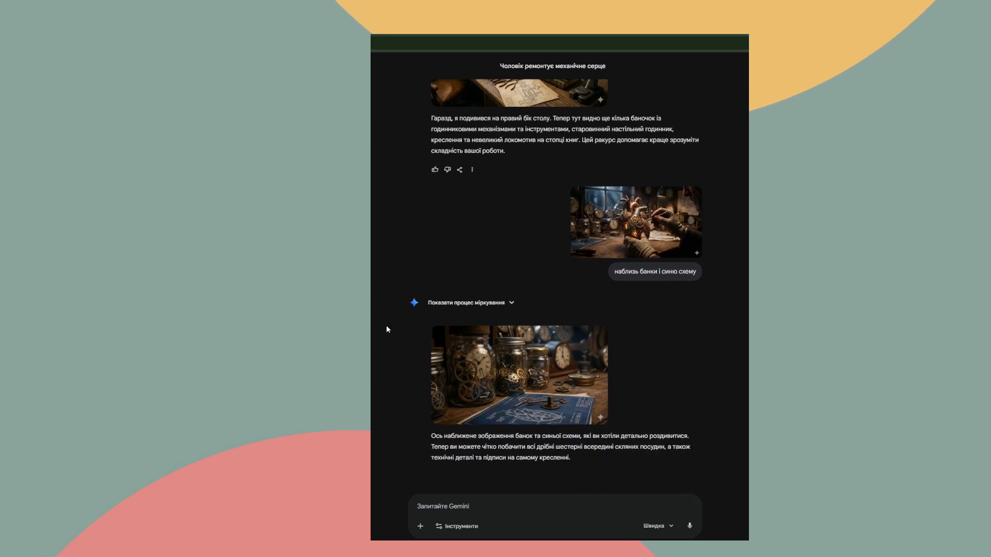
scroll(388, 329, down, 3)
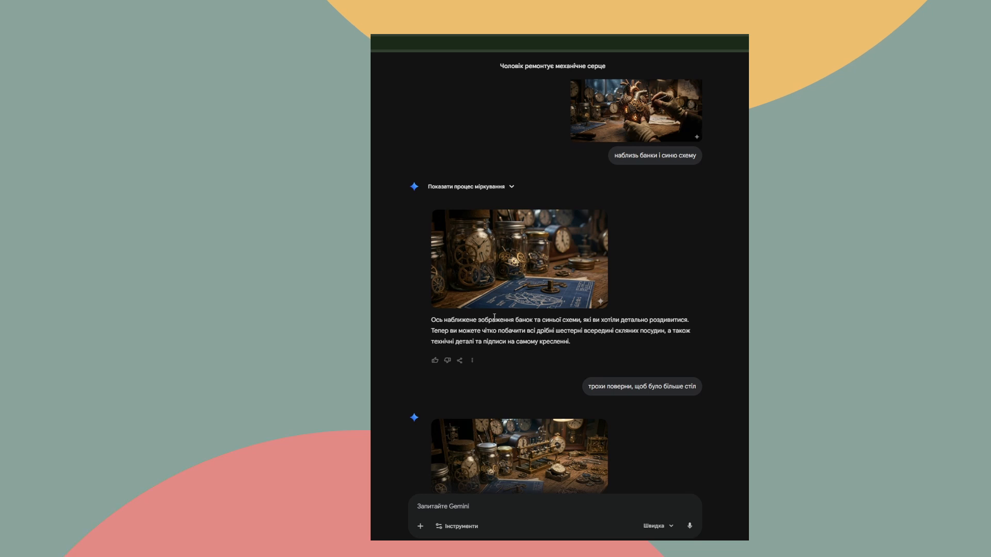
scroll(560, 283, down, 4)
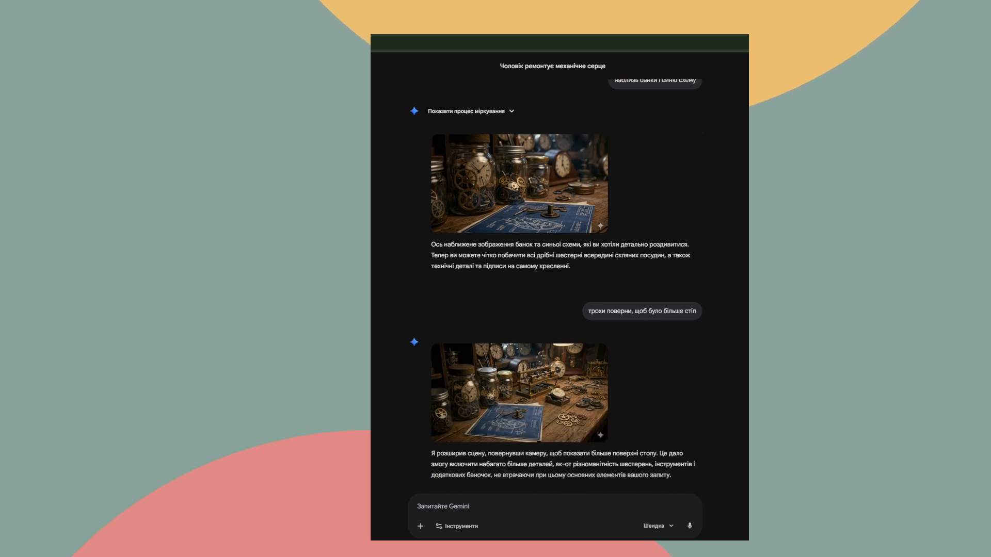
scroll(670, 303, down, 2)
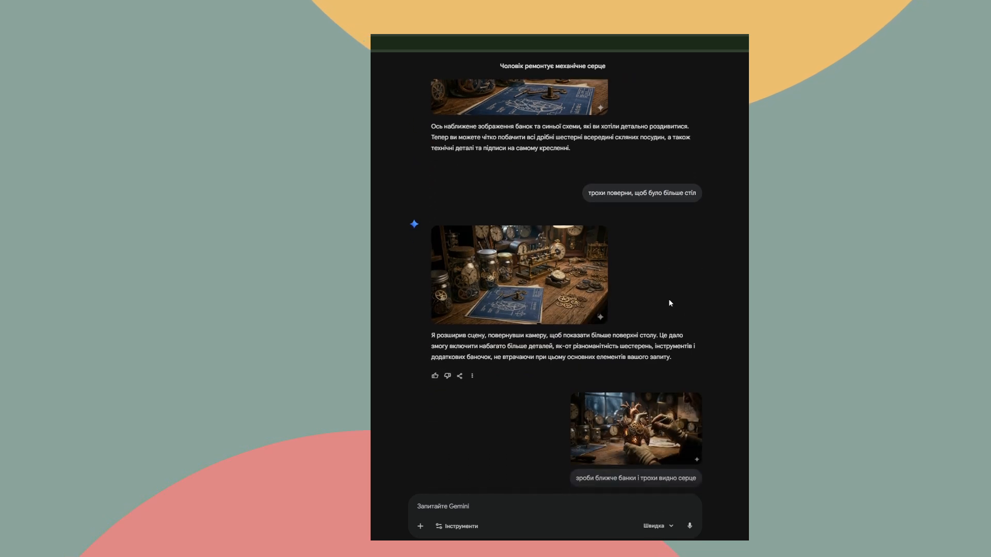
scroll(713, 254, down, 4)
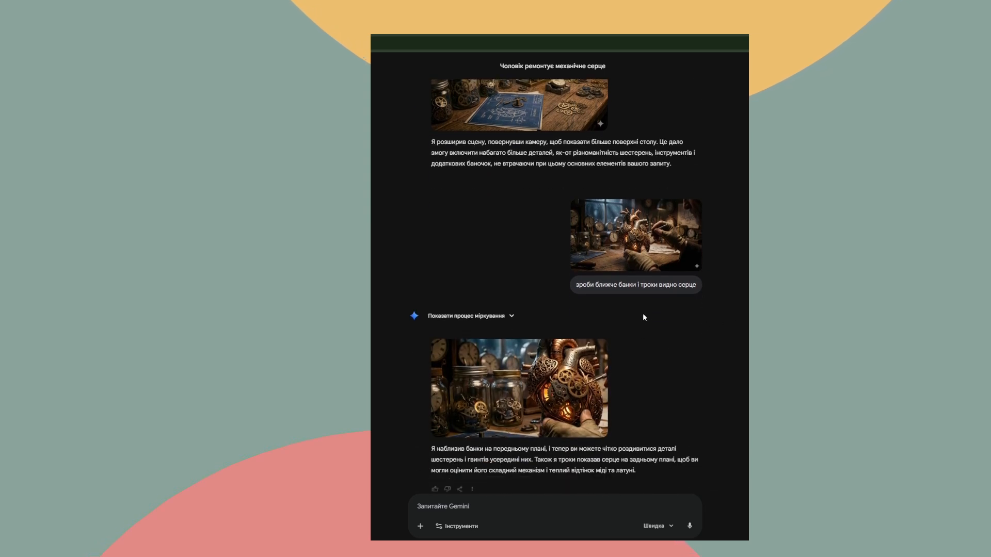
scroll(643, 317, down, 5)
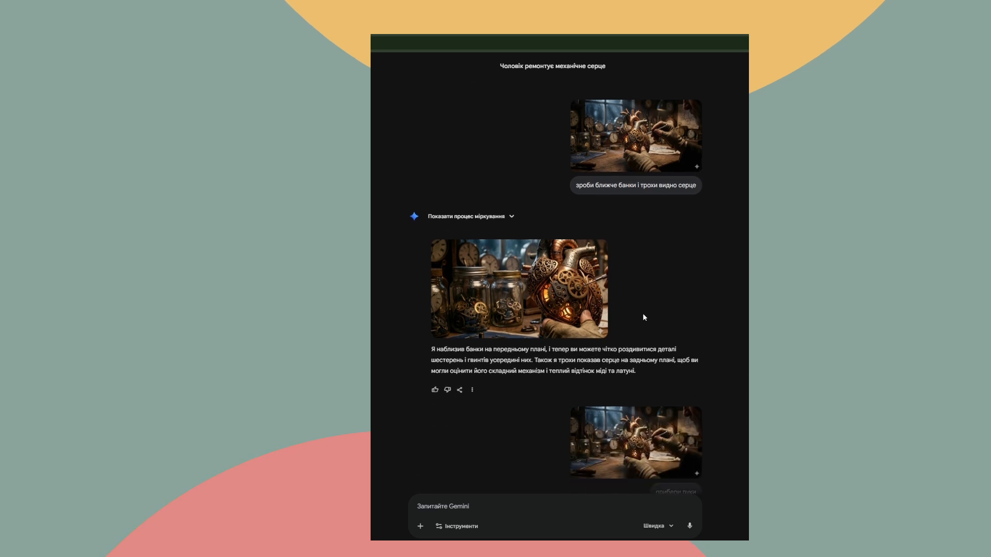
Review the prompts and images for removing the hands, zooming in on the wall drawing and replacing it with a mechanical heart schematic.
scroll(720, 298, down, 4)
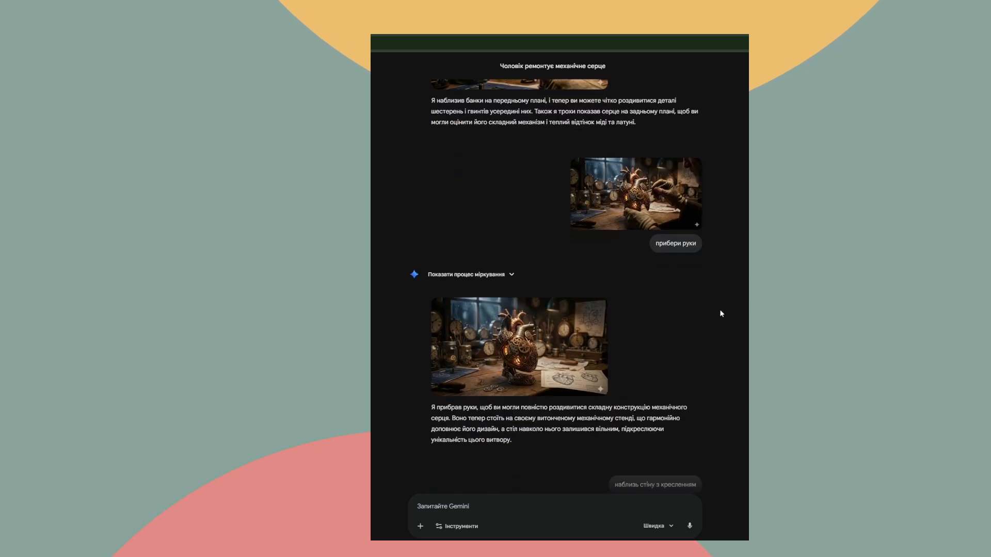
scroll(704, 329, down, 1)
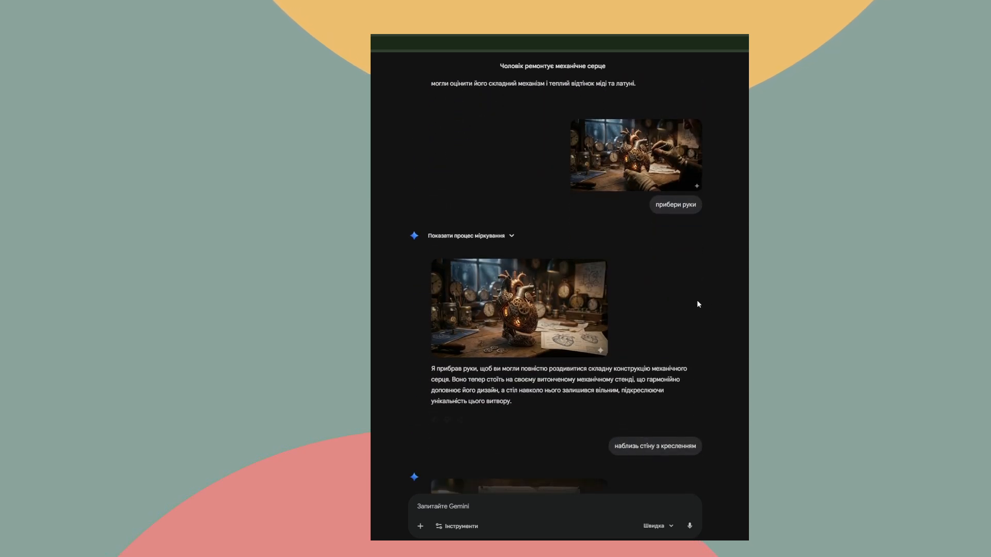
scroll(550, 433, down, 5)
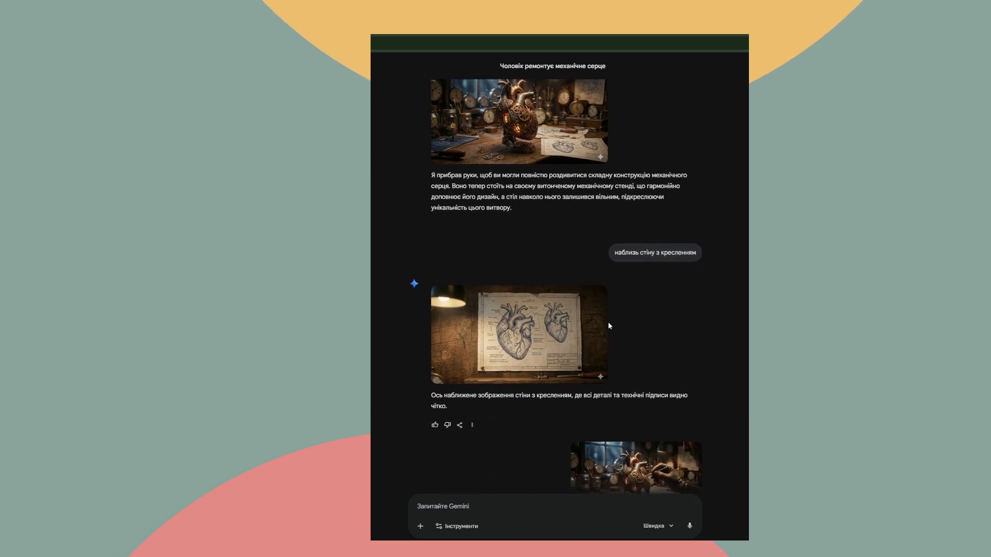
scroll(717, 327, down, 5)
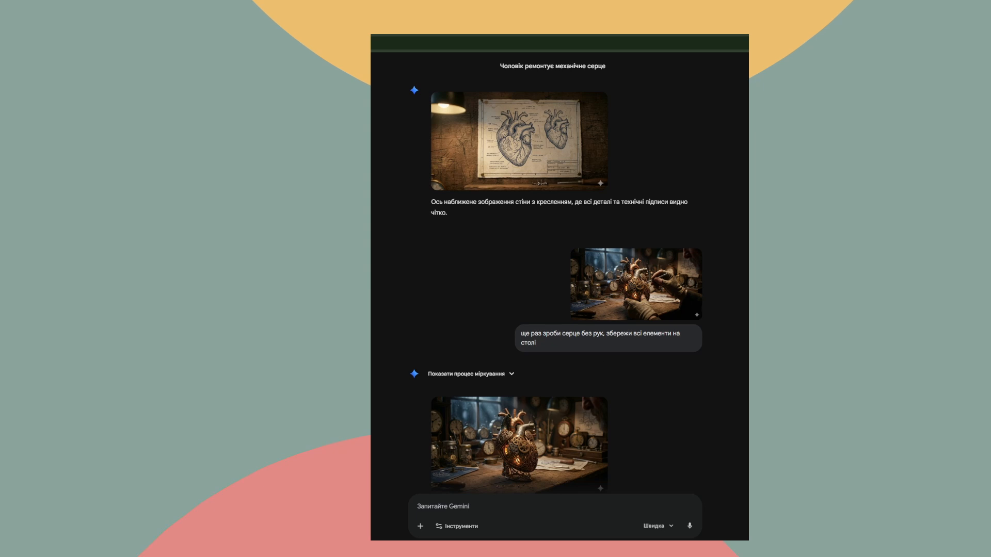
scroll(377, 430, down, 7)
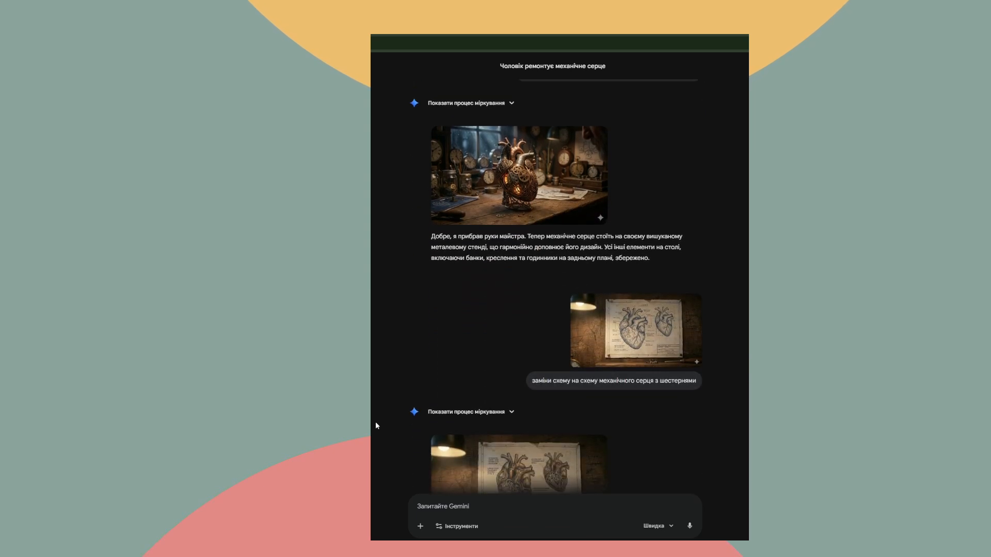
scroll(556, 286, down, 5)
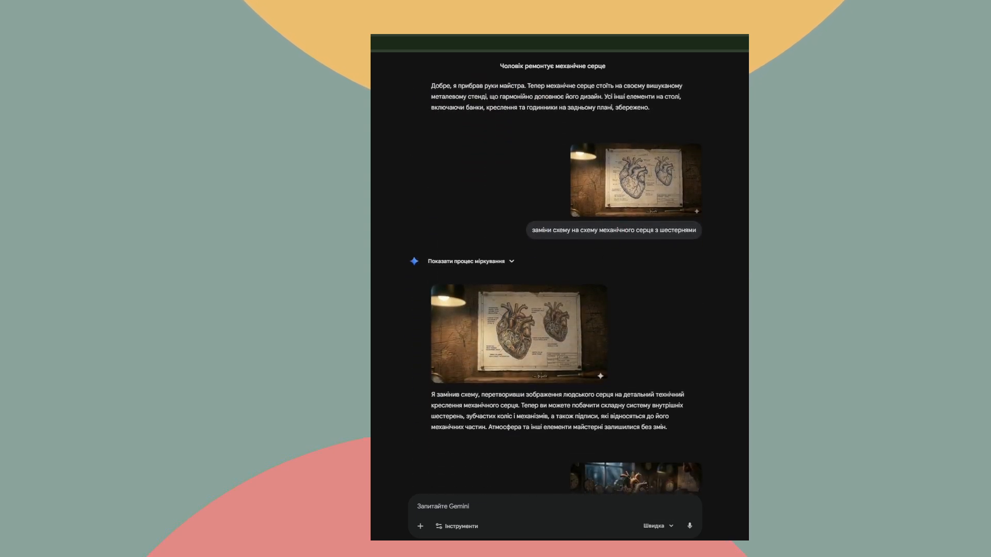
Review the prompts and images for the geared heart schematic wall, removing the man, and a hand holding the gear drawing.
scroll(555, 286, down, 7)
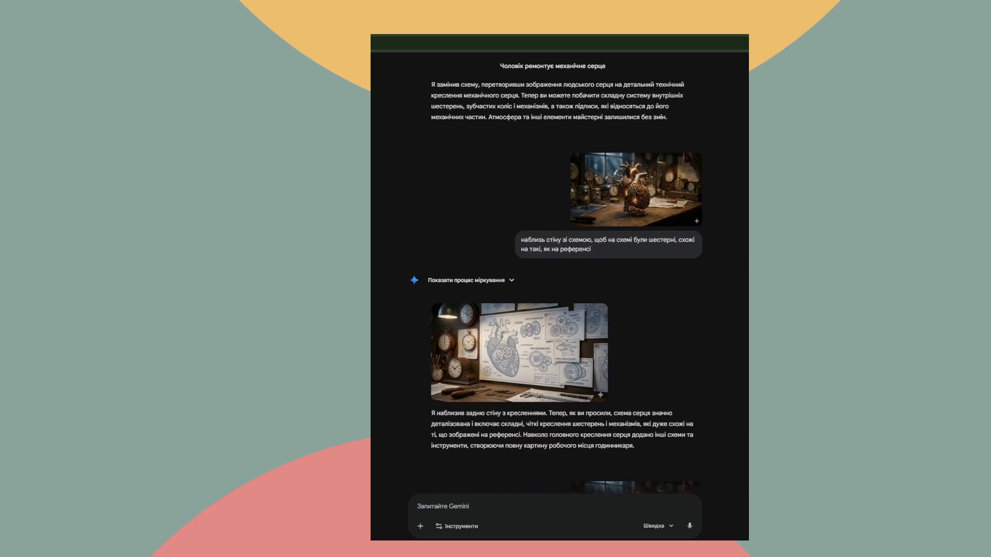
scroll(725, 357, down, 6)
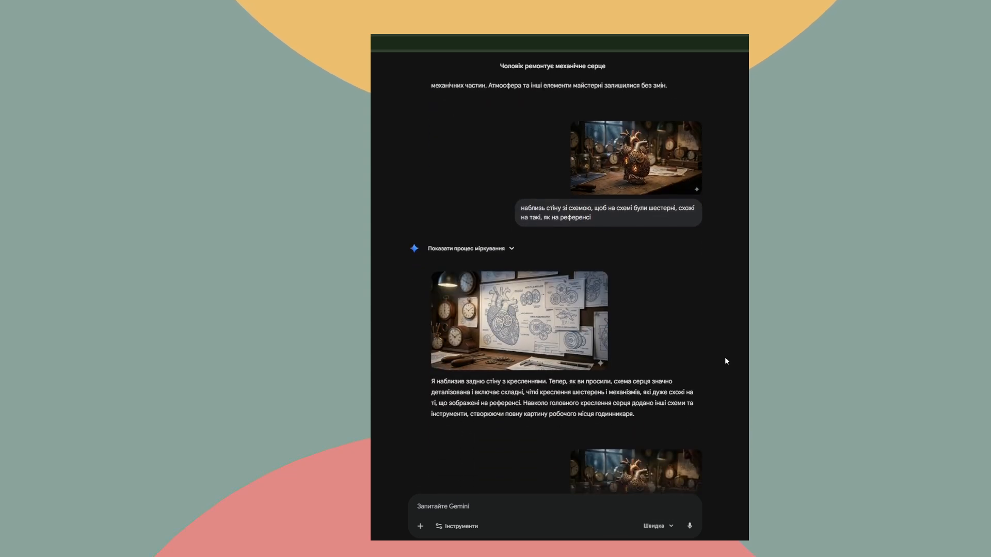
scroll(727, 358, down, 1)
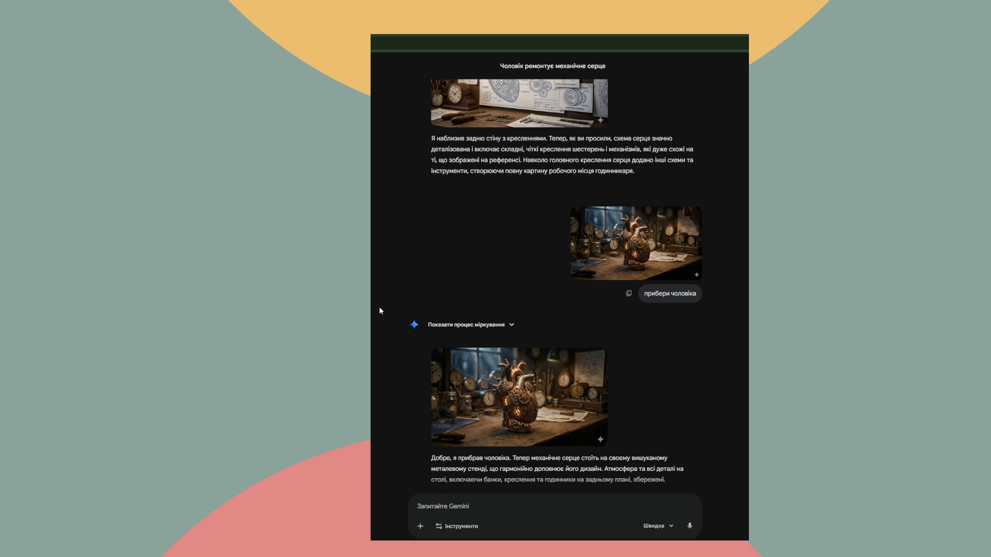
scroll(556, 287, down, 4)
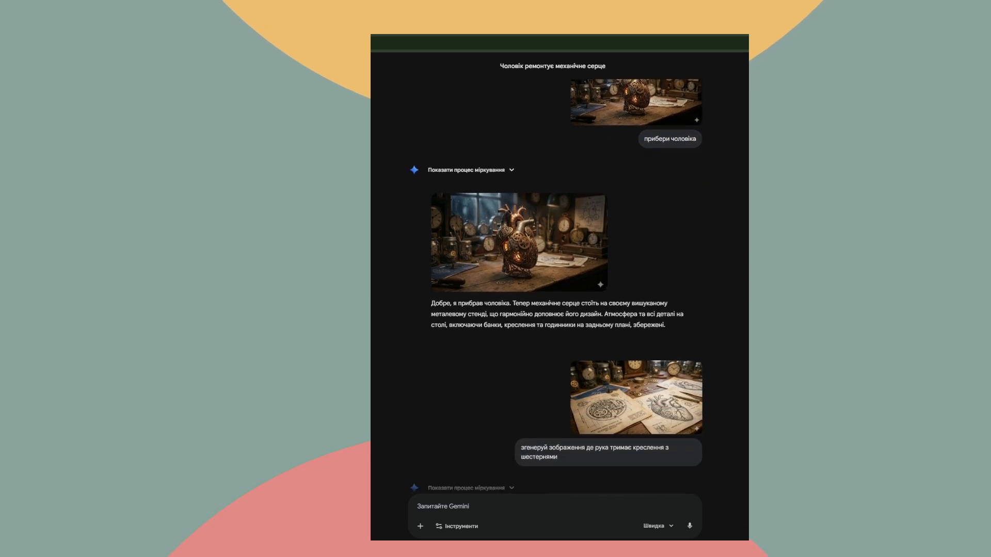
scroll(556, 286, down, 5)
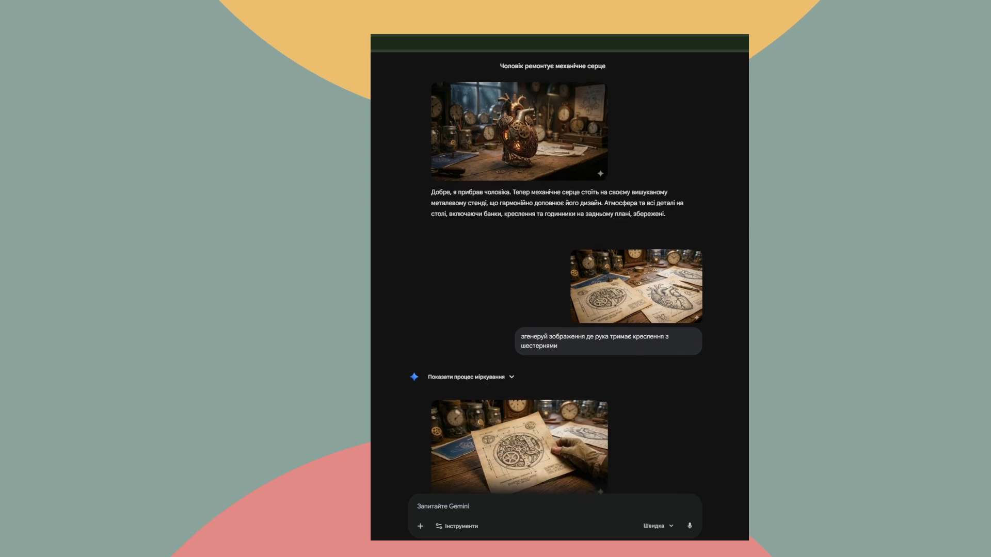
scroll(612, 371, down, 1)
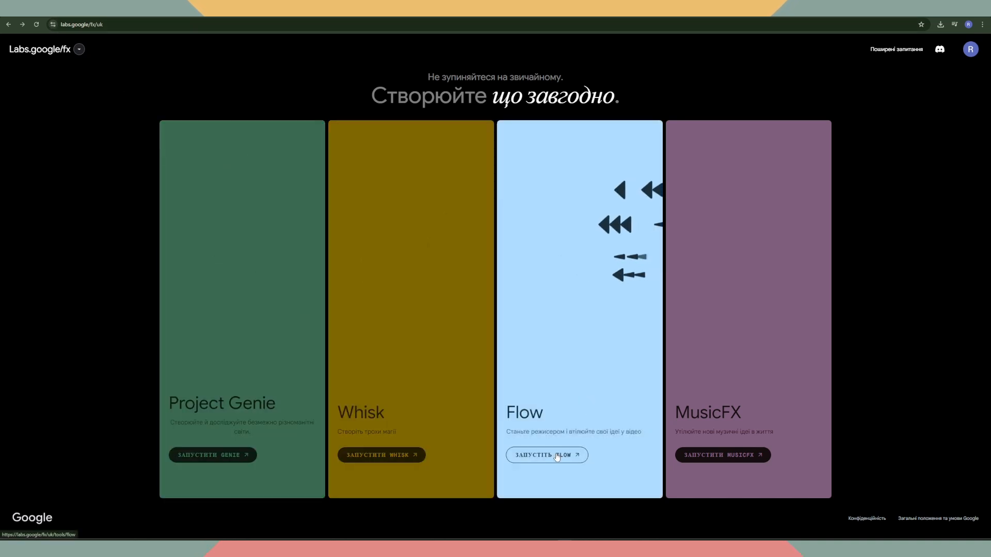
Launch Flow from Google Labs and preview the project's clips of the hand-held gear drawing and the mechanical heart.
click(557, 457)
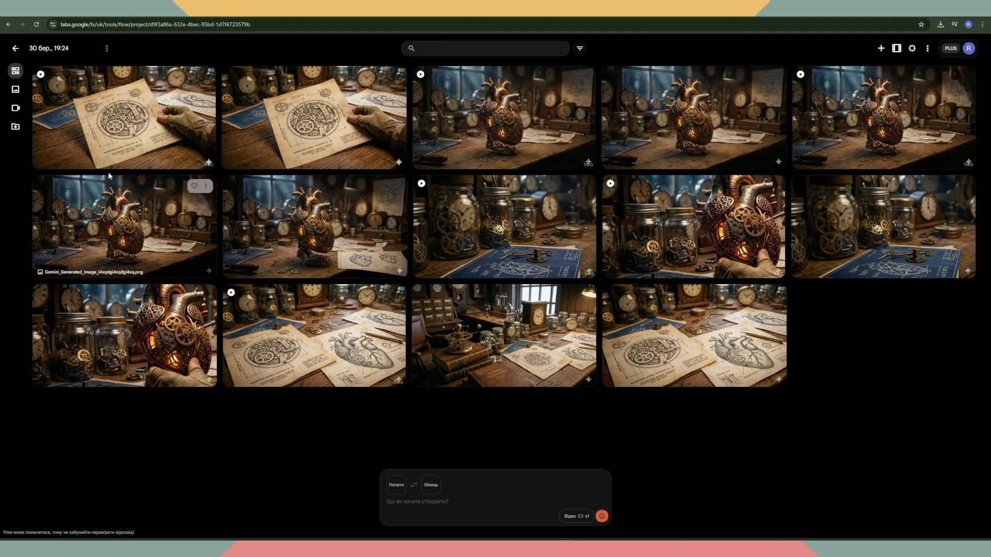
mouse_move(143, 127)
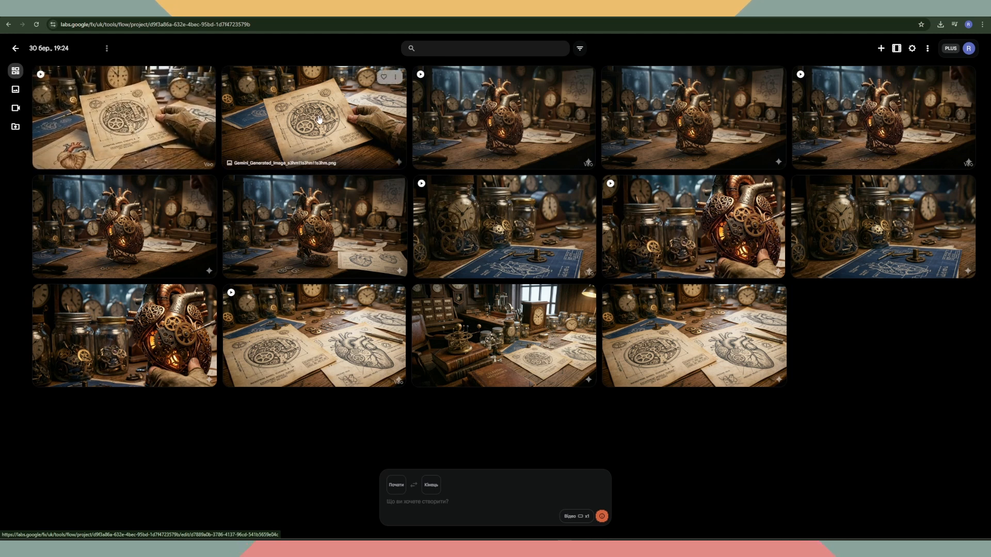
mouse_move(499, 119)
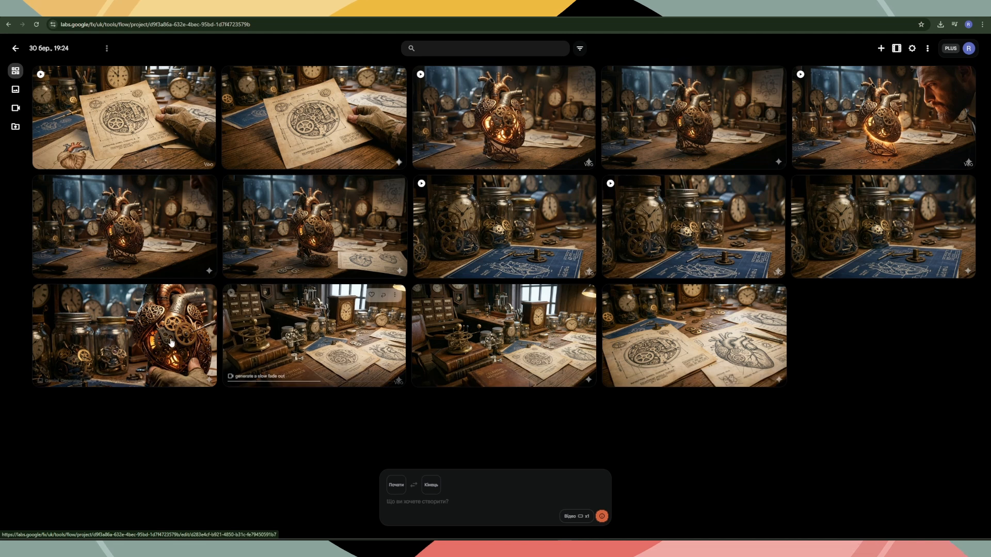
Set the mechanical heart image as the video's start frame and the gear jars with the blueprint as its end frame.
click(397, 486)
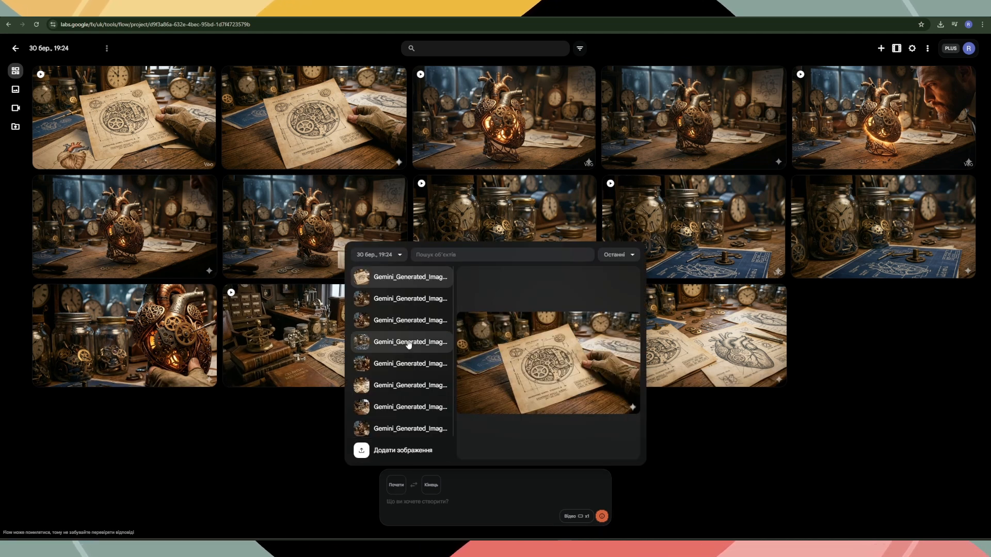
click(409, 304)
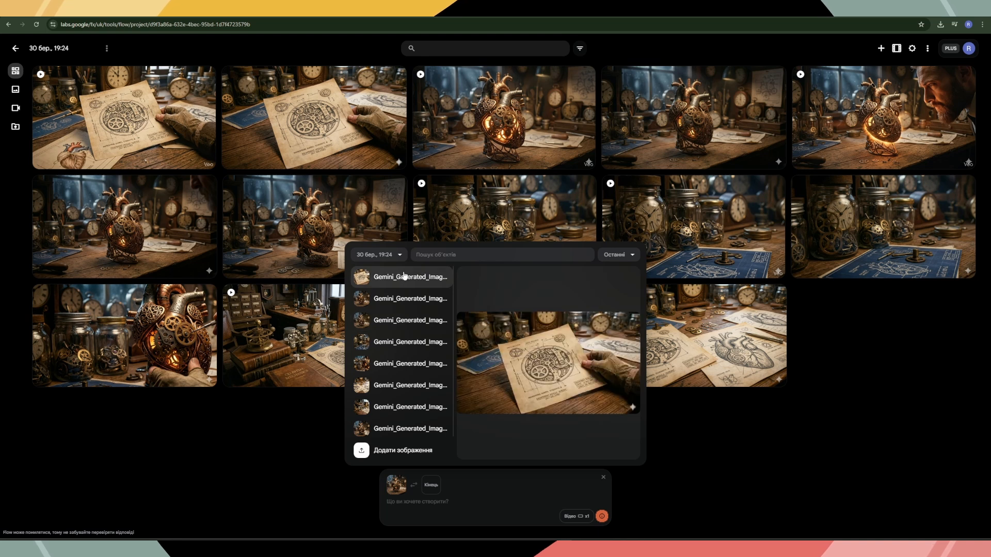
click(395, 338)
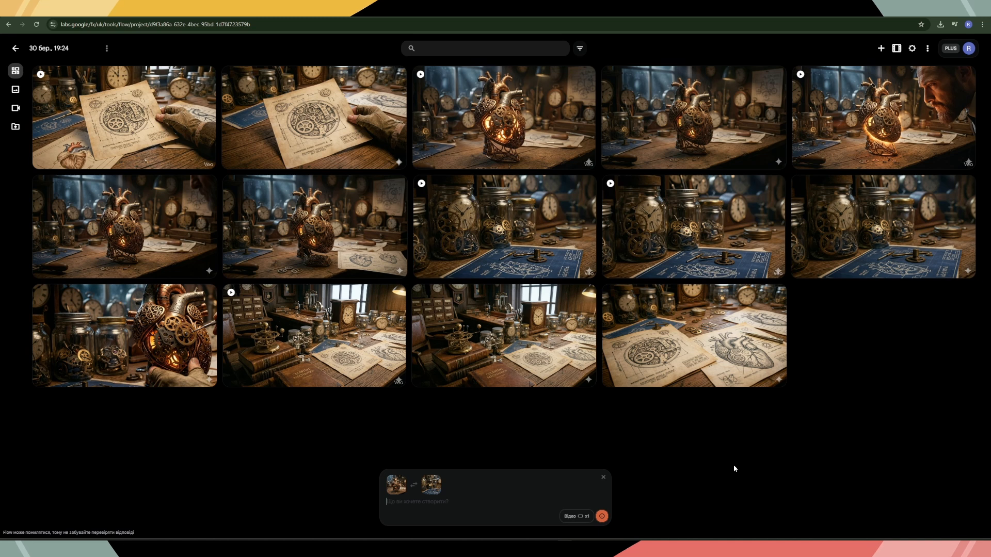
Write the video prompt "згенеруй плавне наближення до механізму" and check the video generation settings.
text(згене)
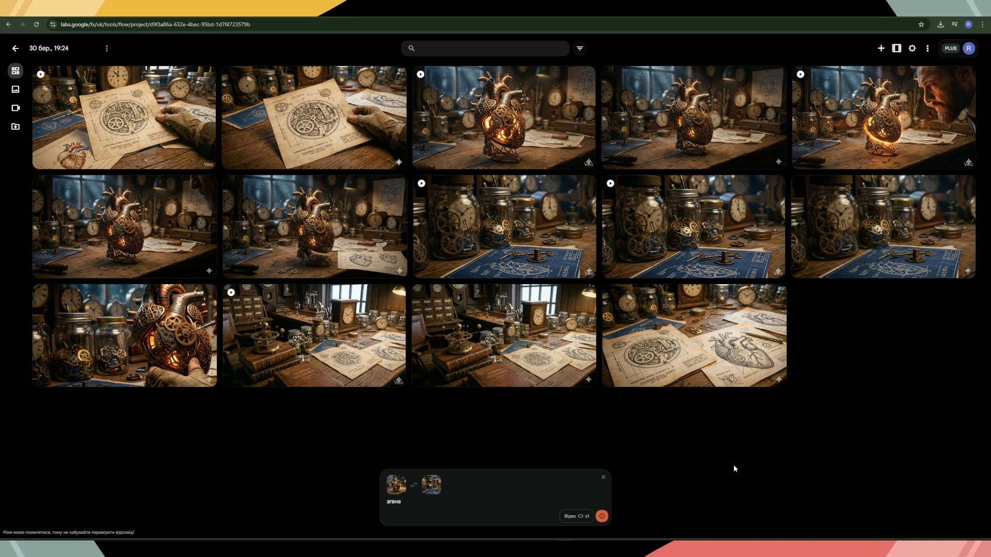
text(руй пла)
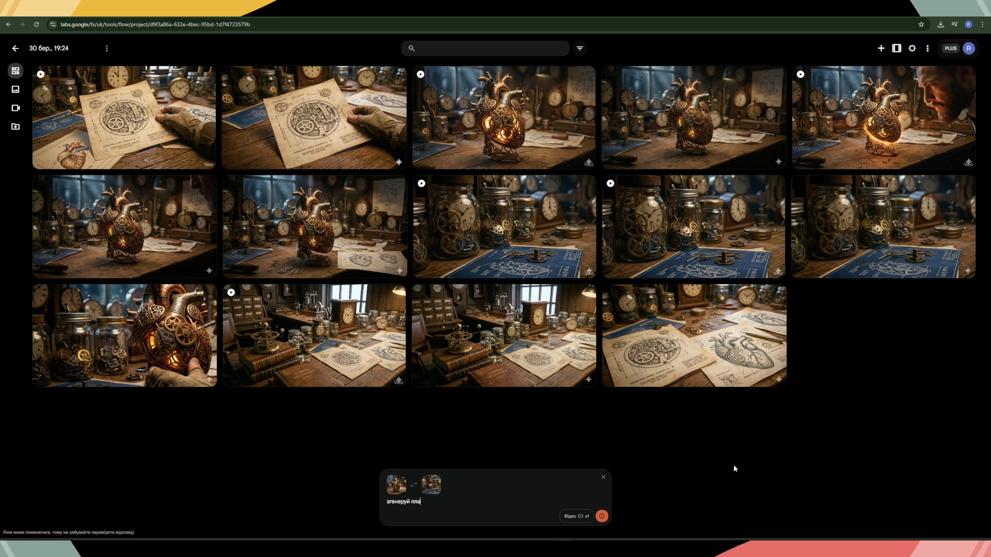
text(вне на)
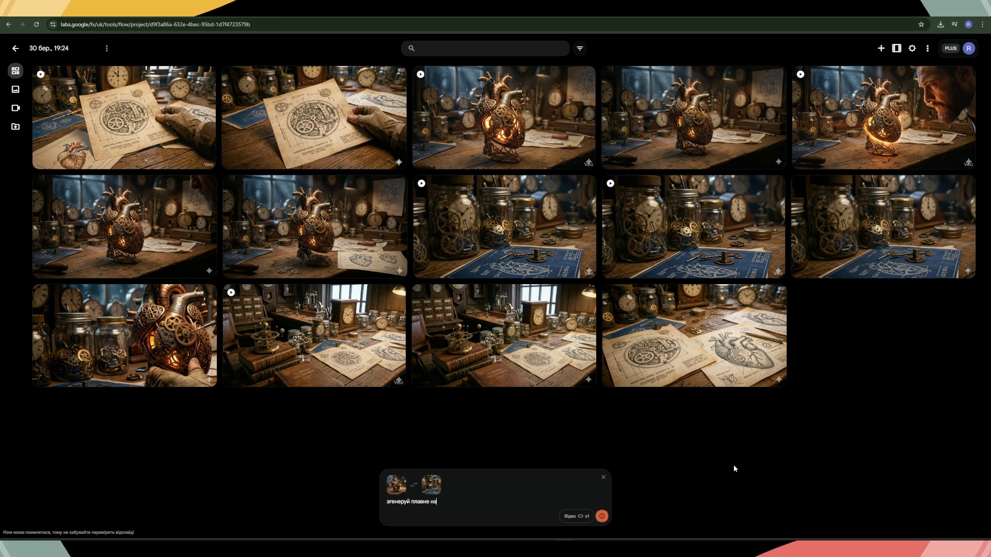
text(ближ)
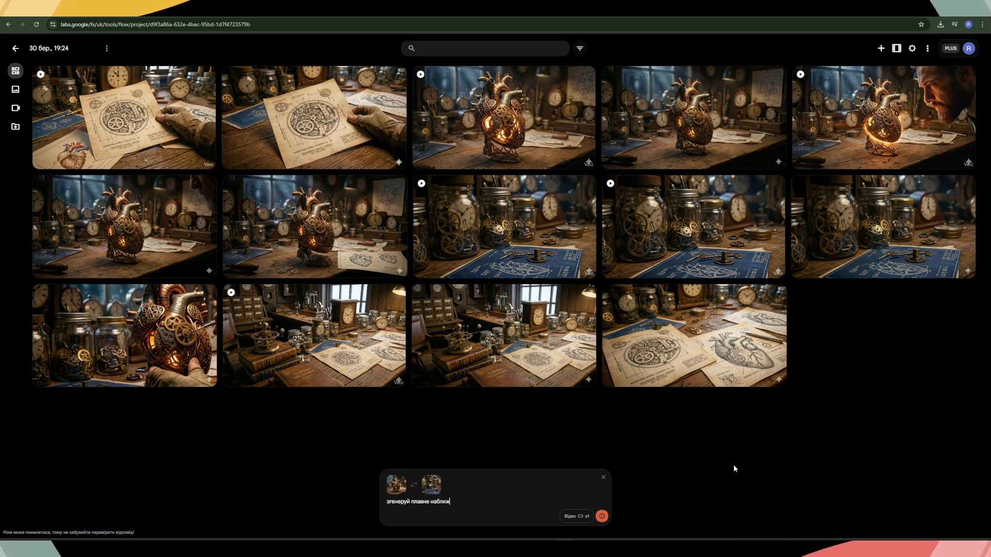
text(ення до)
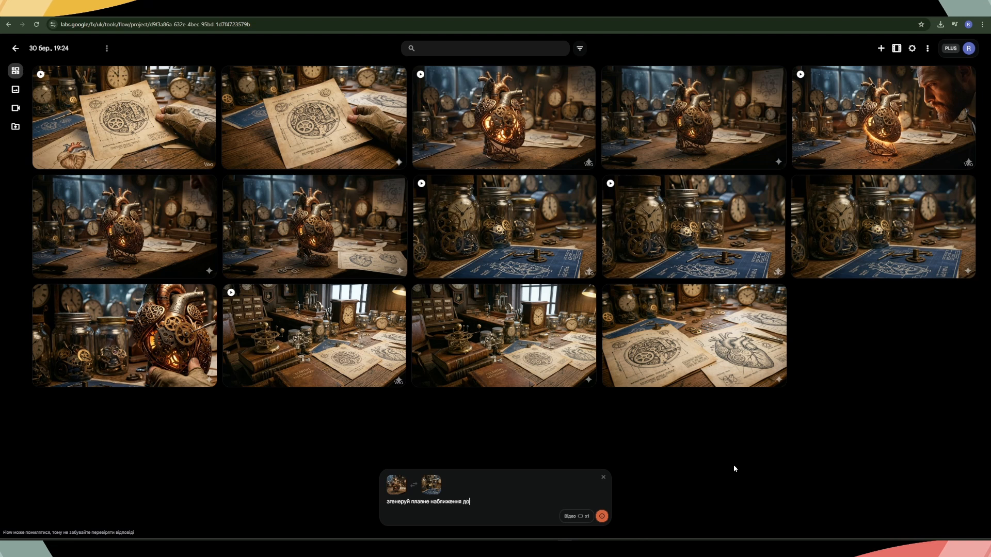
text( ме)
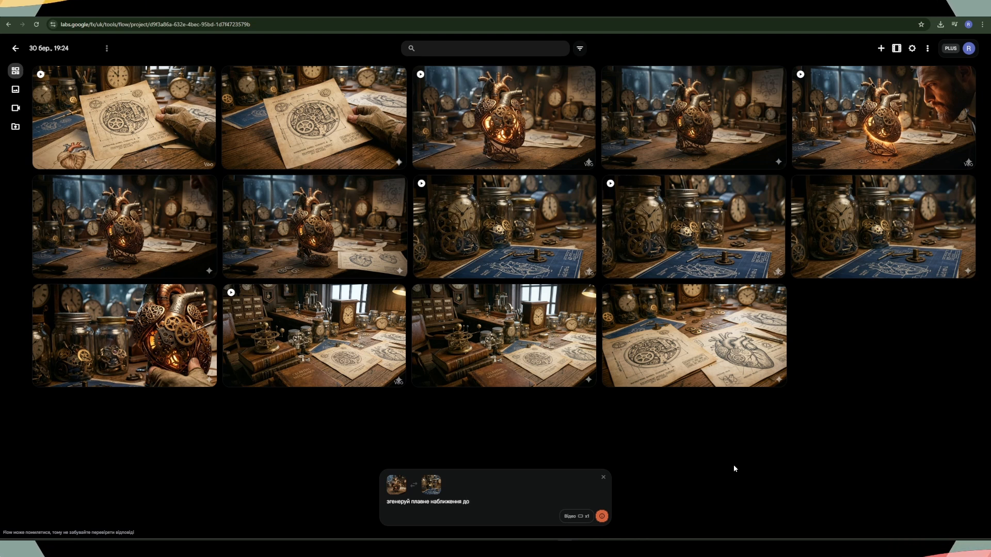
text(ханізму)
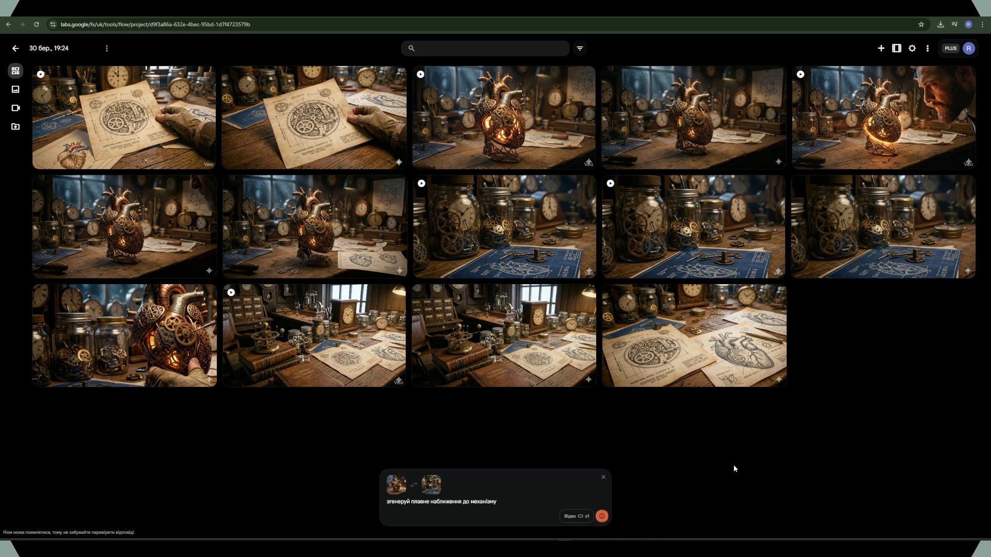
click(573, 516)
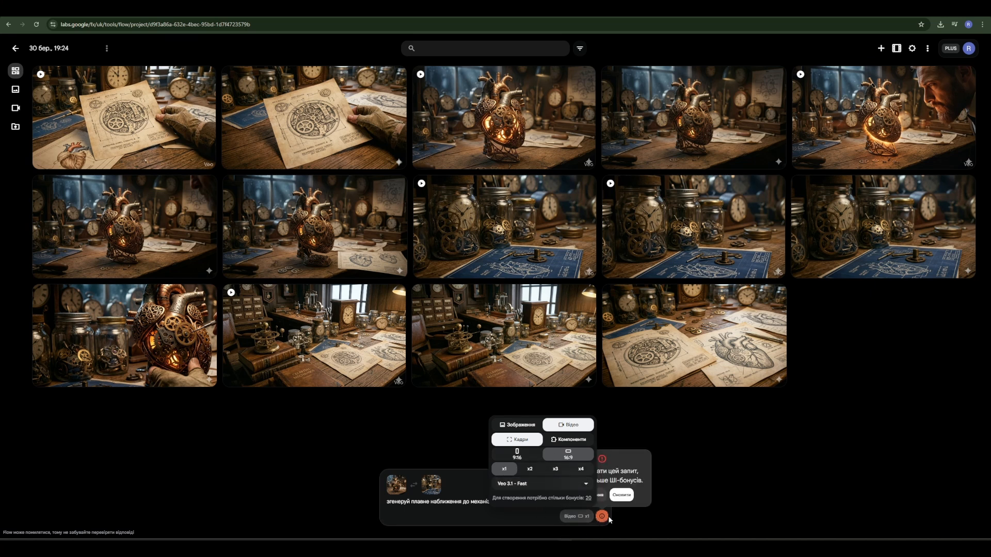
click(665, 491)
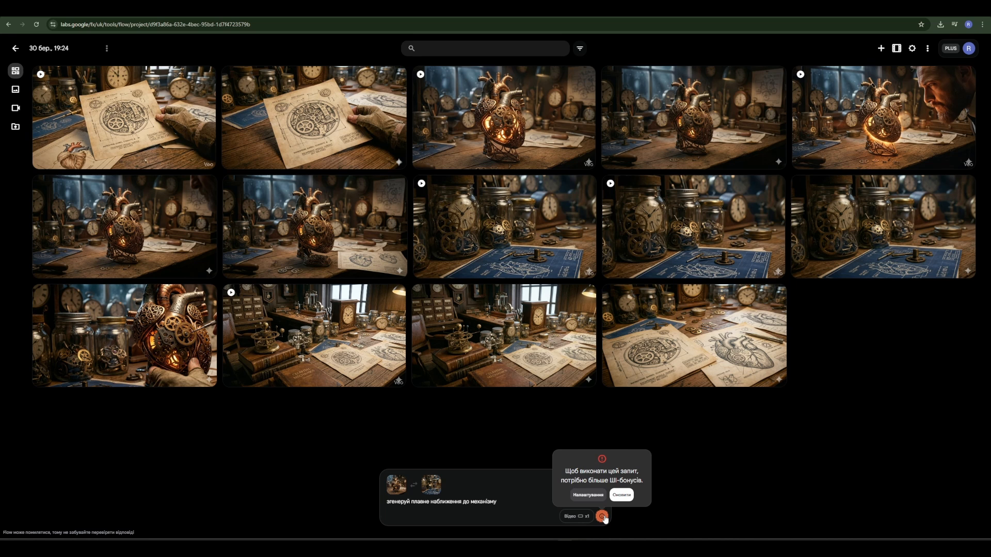